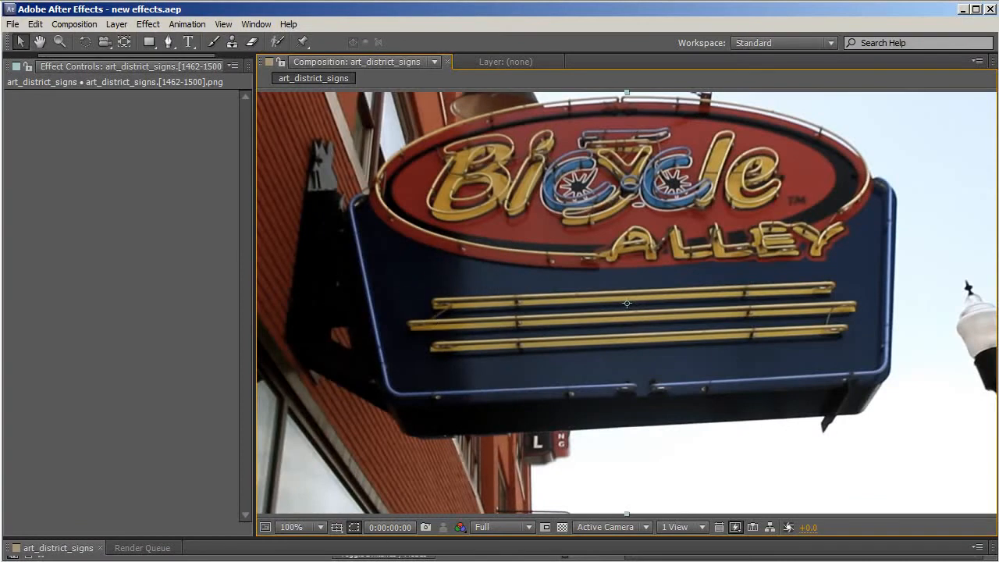
- Apply the Vibrance color correction effect to the art_district_signs footage and enlarge the composition preview
{"action": "left_click_drag", "start_coordinate": [491, 538], "coordinate": [492, 490]}
{"action": "left_click_drag", "start_coordinate": [546, 527], "coordinate": [568, 531]}
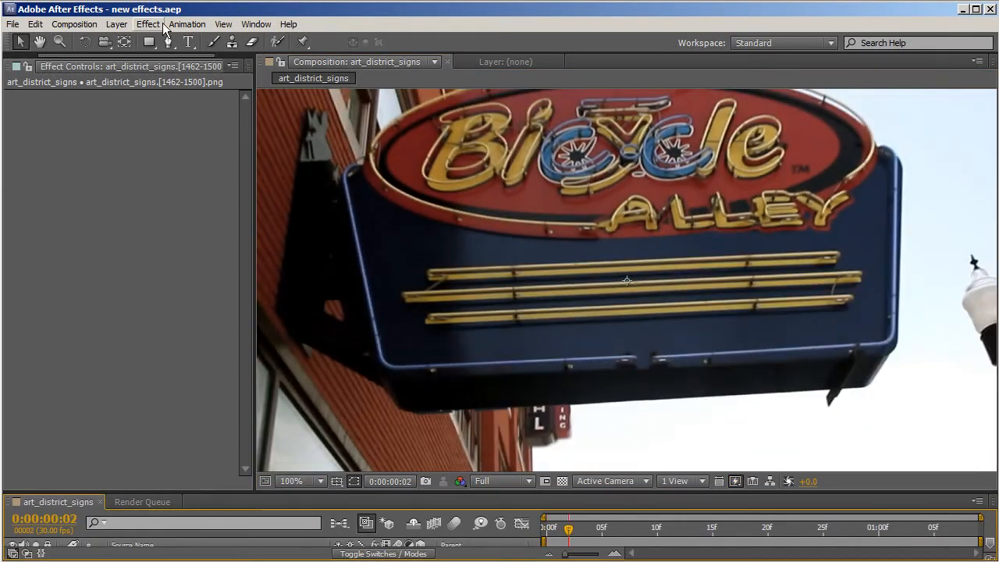
{"action": "left_click", "coordinate": [154, 27]}
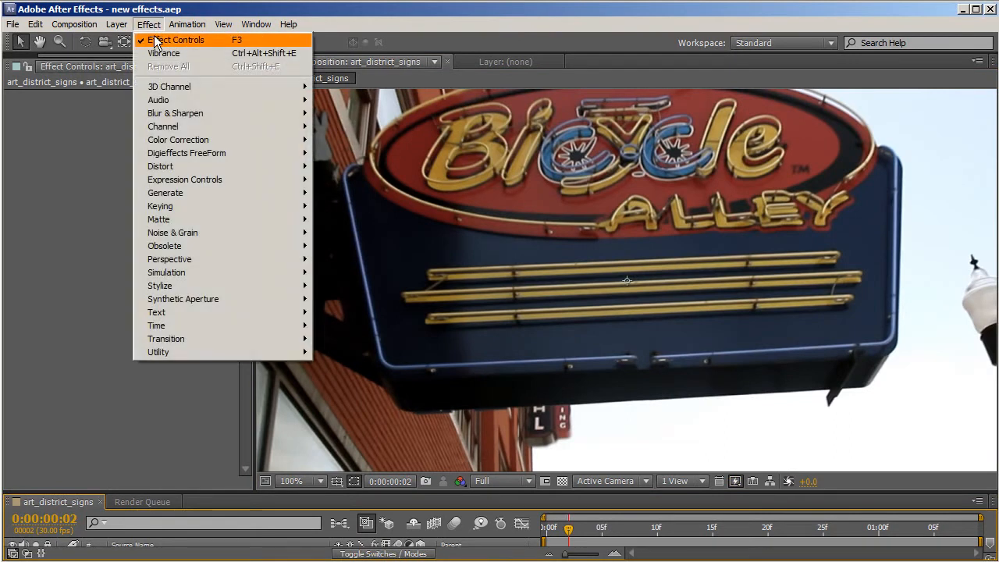
{"action": "mouse_move", "coordinate": [166, 145]}
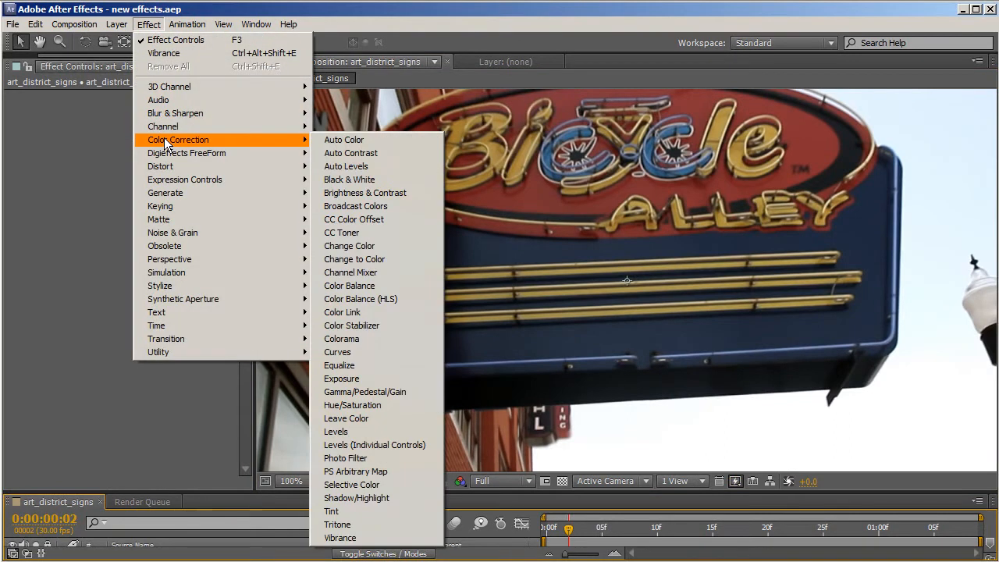
{"action": "left_click", "coordinate": [361, 540]}
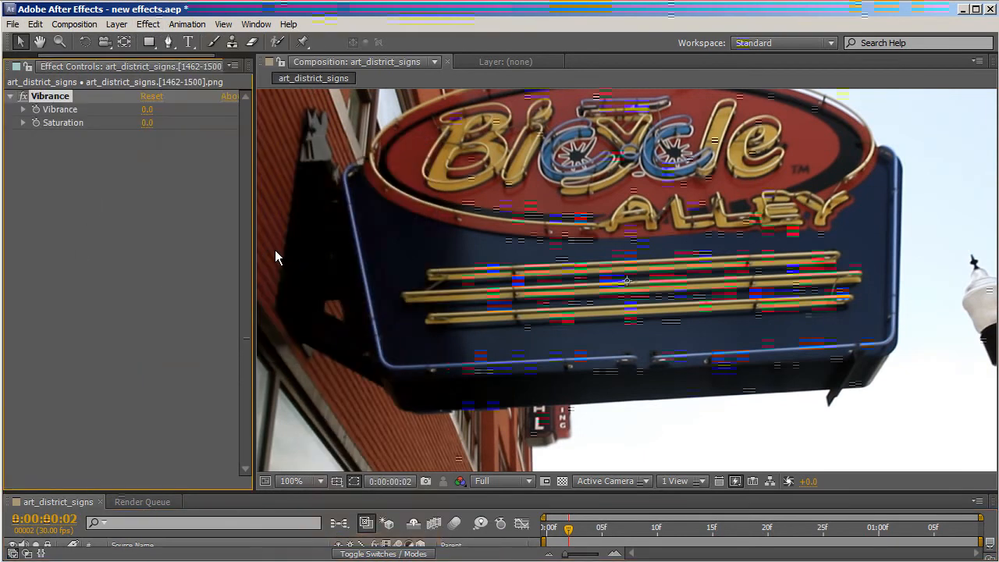
{"action": "scroll", "coordinate": [400, 283], "scroll_direction": "down", "scroll_amount": 1}
{"action": "scroll", "coordinate": [399, 283], "scroll_direction": "up", "scroll_amount": 2}
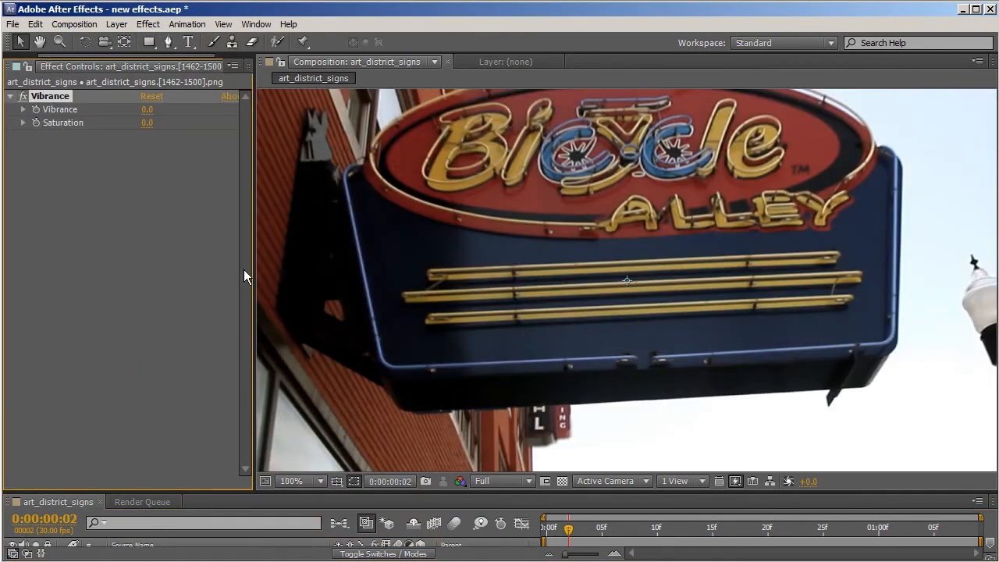
{"action": "left_click_drag", "start_coordinate": [255, 270], "coordinate": [228, 277]}
{"action": "left_click_drag", "start_coordinate": [292, 493], "coordinate": [290, 542]}
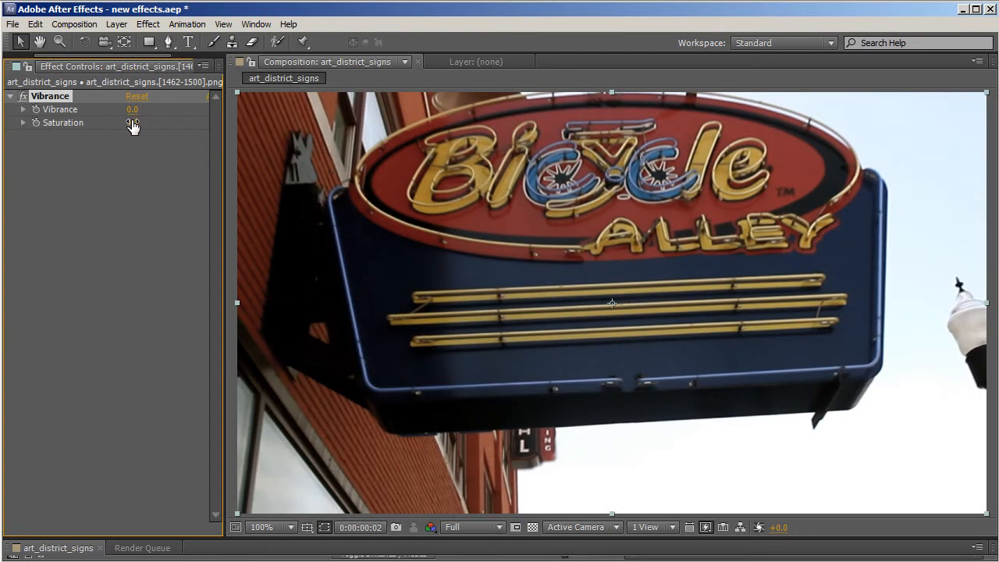
- Raise the Vibrance effect's Saturation to 100 and preview the footage up to 0:00:01:01
{"action": "left_click_drag", "start_coordinate": [131, 124], "coordinate": [210, 128]}
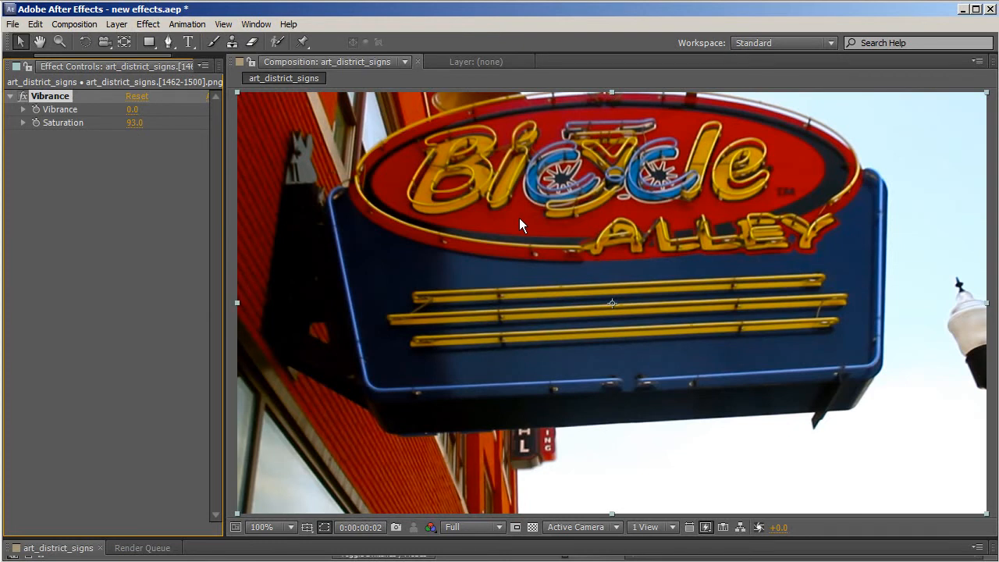
{"action": "left_click_drag", "start_coordinate": [132, 122], "coordinate": [148, 122]}
{"action": "scroll", "coordinate": [588, 295], "scroll_direction": "down", "scroll_amount": 1}
{"action": "scroll", "coordinate": [588, 297], "scroll_direction": "up", "scroll_amount": 2}
{"action": "left_click_drag", "start_coordinate": [646, 538], "coordinate": [889, 526]}
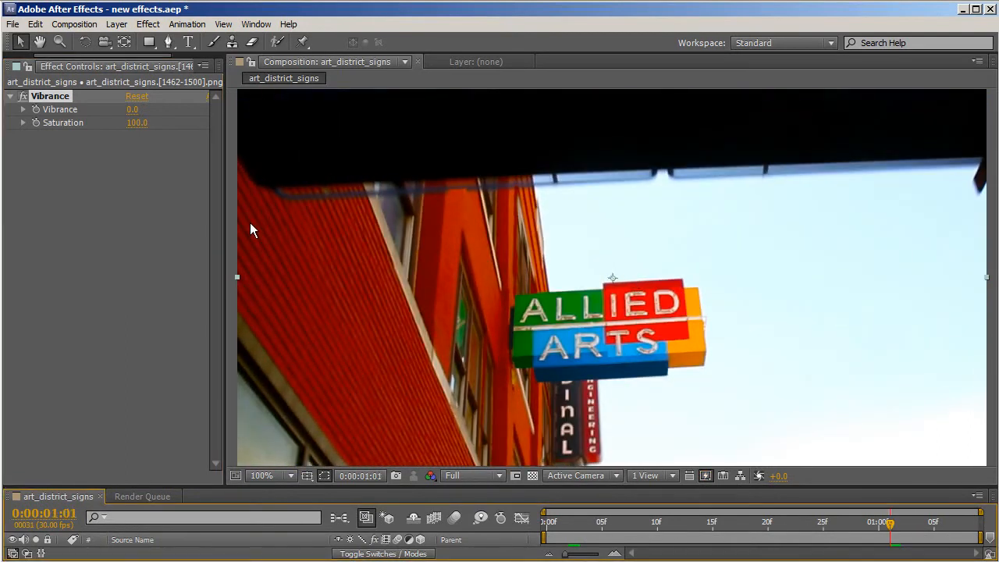
- Set the Vibrance effect's Saturation back to 0
{"action": "left_click_drag", "start_coordinate": [138, 124], "coordinate": [92, 124]}
{"action": "left_click", "coordinate": [139, 124]}
{"action": "type", "text": "0"}
{"action": "key", "text": "Return"}
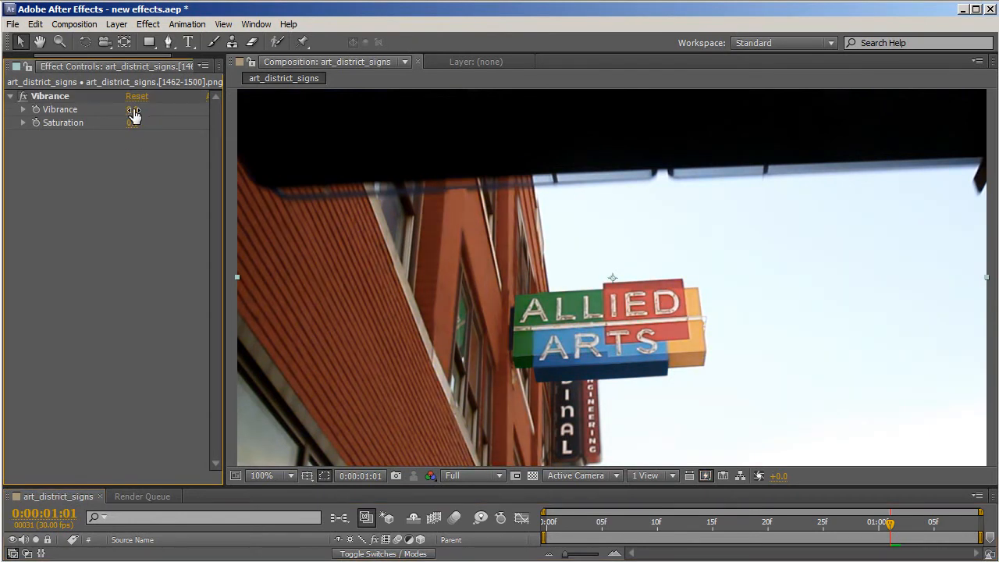
- Raise the Vibrance value to 75 and preview the footage from the first frame to 0:00:01:03
{"action": "left_click_drag", "start_coordinate": [133, 110], "coordinate": [189, 111]}
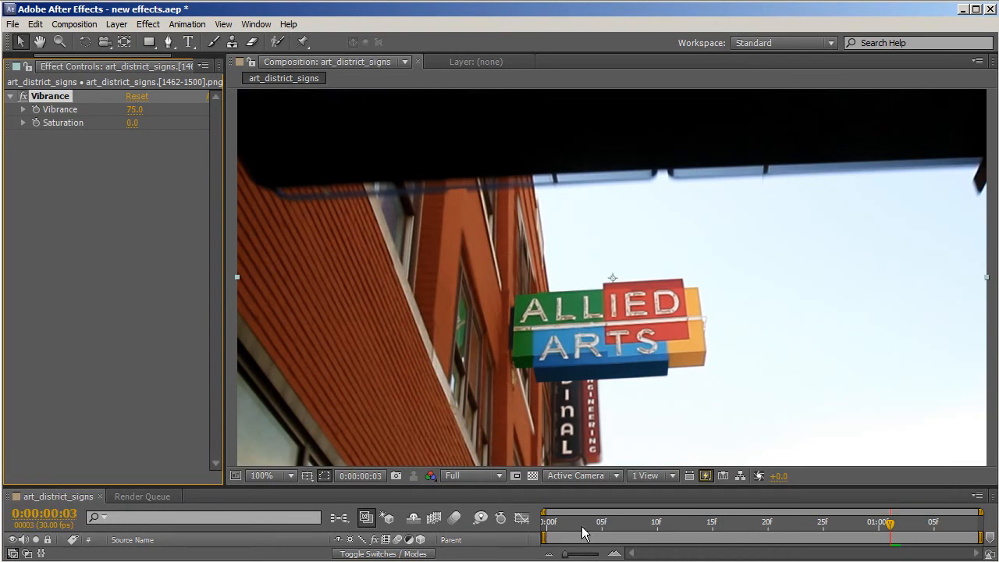
{"action": "left_click", "coordinate": [582, 525]}
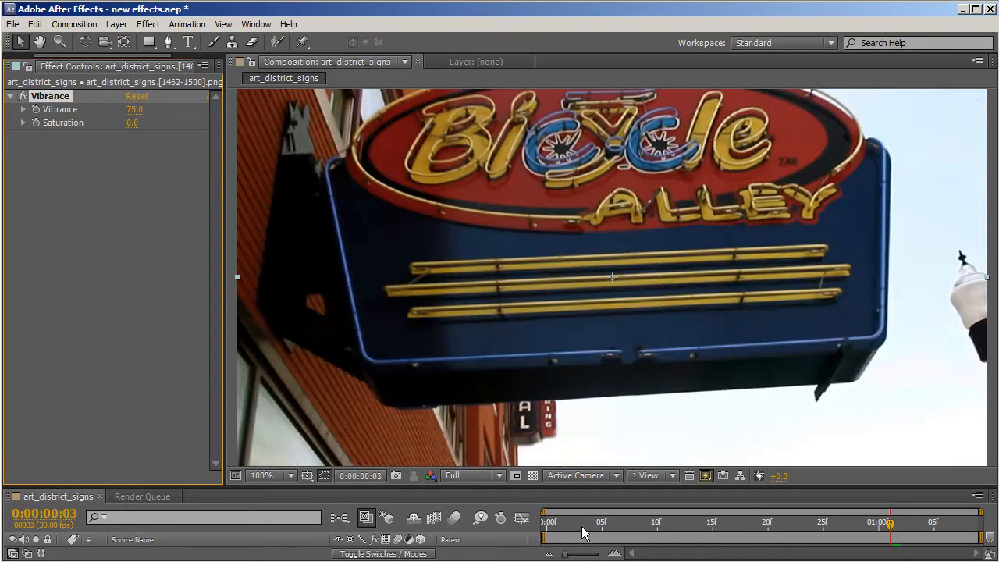
{"action": "left_click_drag", "start_coordinate": [582, 526], "coordinate": [541, 533]}
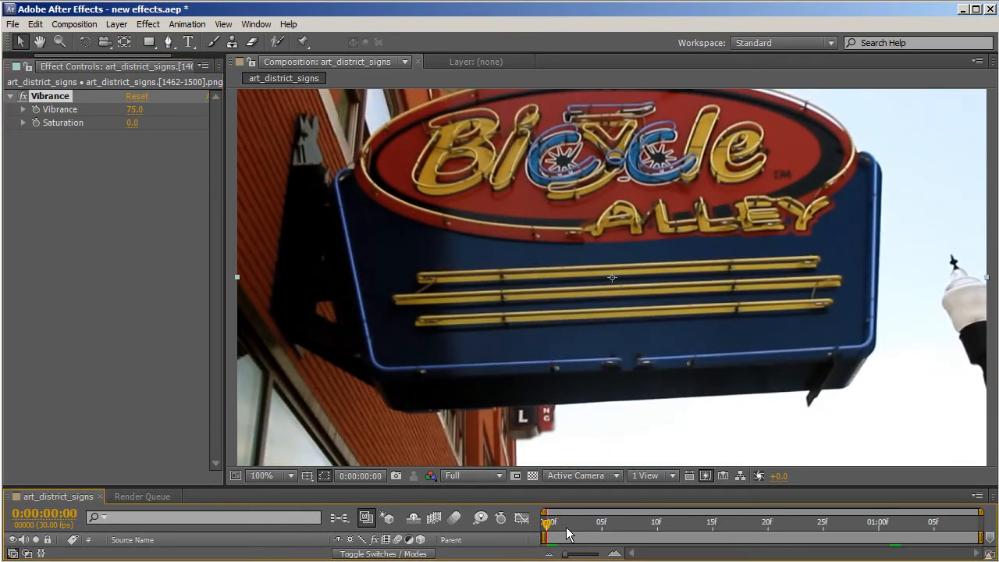
{"action": "left_click_drag", "start_coordinate": [634, 522], "coordinate": [911, 527]}
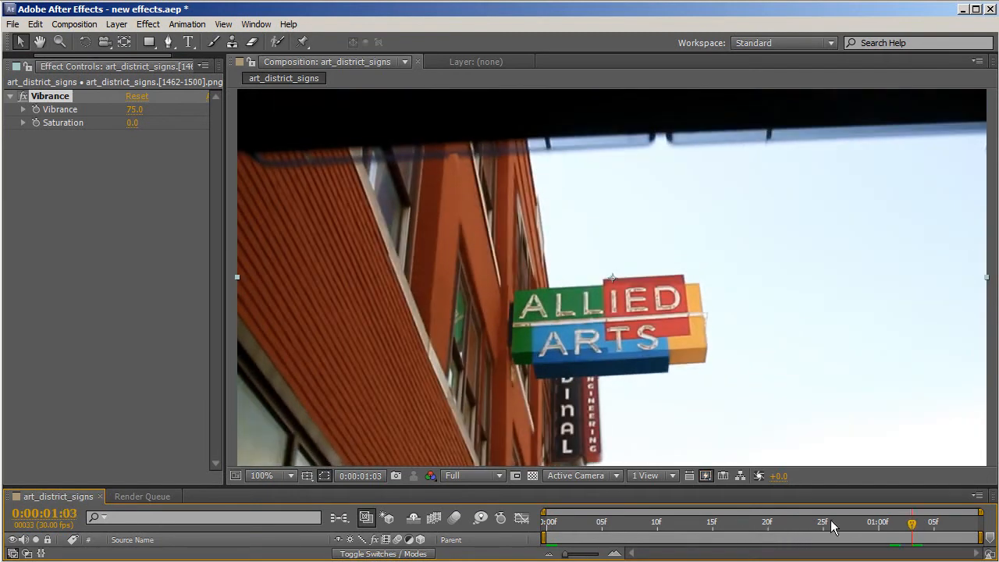
- Set the Vibrance value to 100 and preview the footage back at the first frame
{"action": "left_click", "coordinate": [134, 109]}
{"action": "type", "text": "100"}
{"action": "key", "text": "Return"}
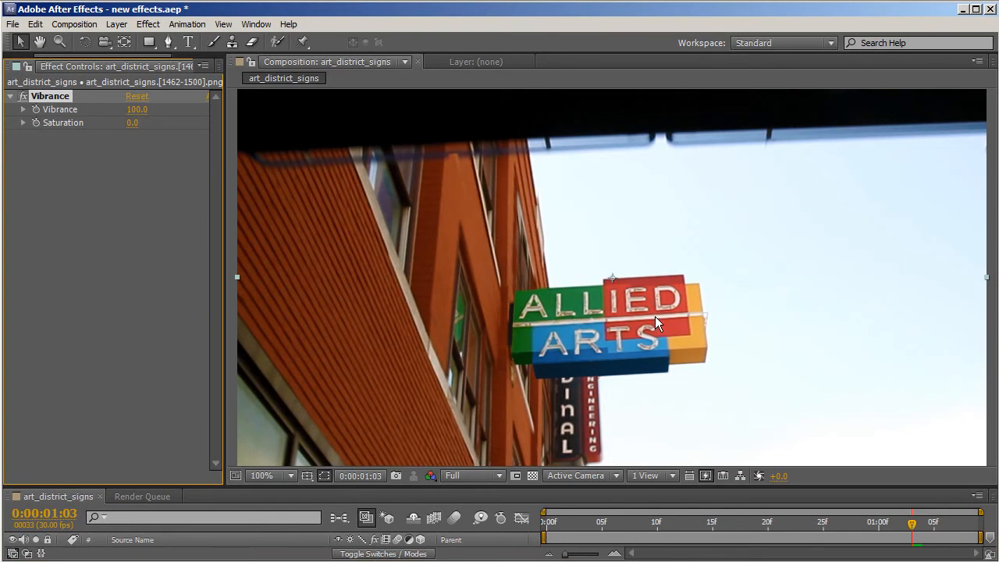
{"action": "left_click_drag", "start_coordinate": [656, 521], "coordinate": [549, 534]}
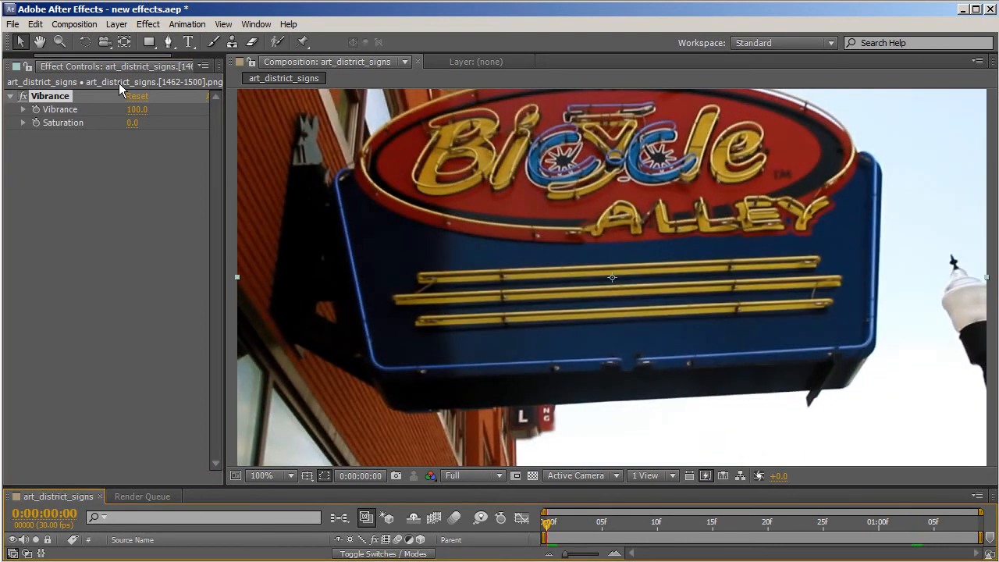
- Toggle the Vibrance effect off and on to compare the sign's colors with the original
{"action": "left_click", "coordinate": [24, 96]}
{"action": "left_click", "coordinate": [23, 96]}
{"action": "left_click", "coordinate": [23, 96]}
{"action": "left_click", "coordinate": [23, 96]}
- Reduce the Vibrance value to 57 and preview the footage up to 0:00:01:01
{"action": "left_click_drag", "start_coordinate": [137, 109], "coordinate": [104, 110]}
{"action": "left_click_drag", "start_coordinate": [556, 522], "coordinate": [838, 528]}
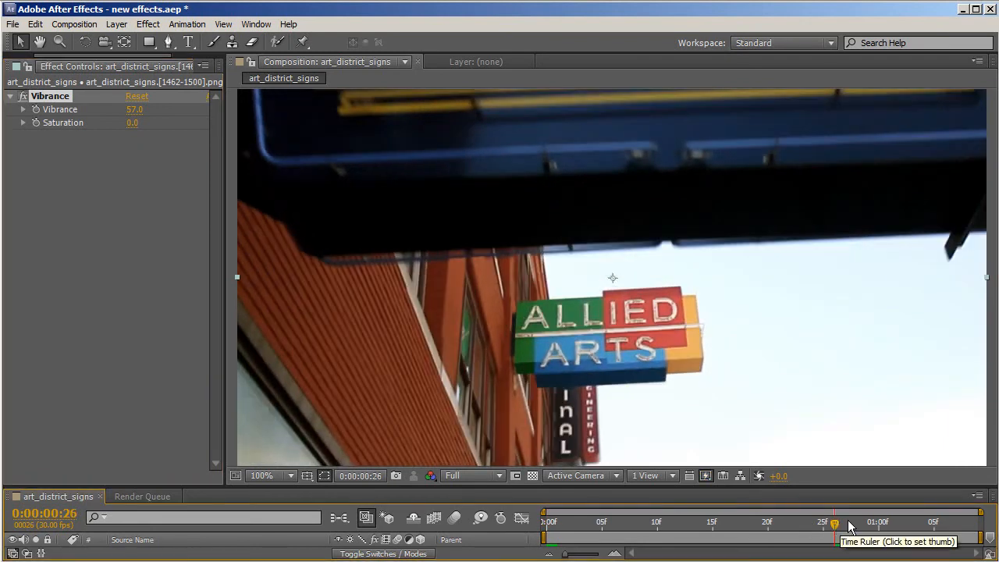
{"action": "left_click_drag", "start_coordinate": [848, 523], "coordinate": [893, 519]}
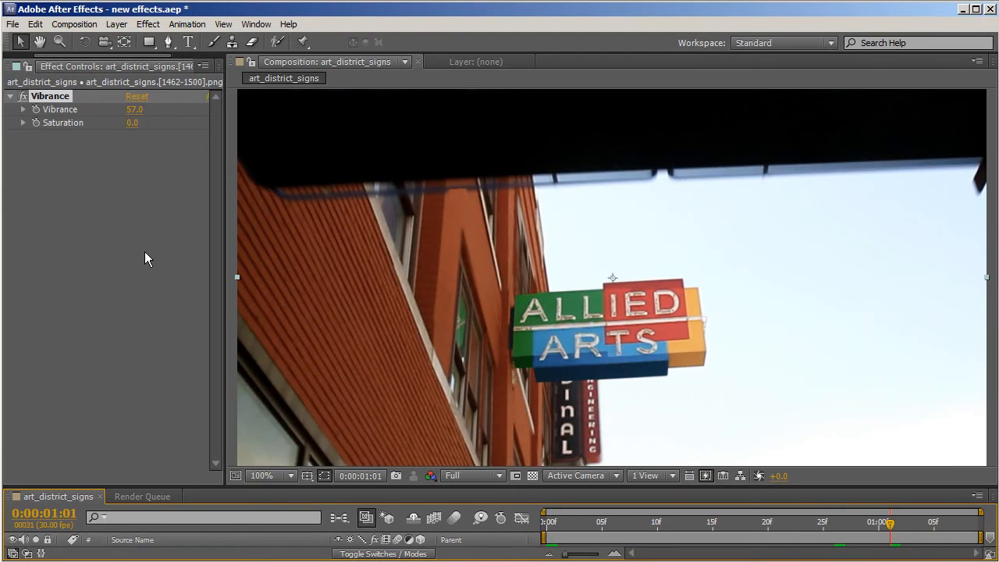
- Collapse the Vibrance settings and add the Black & White color correction effect to the footage
{"action": "left_click", "coordinate": [107, 213]}
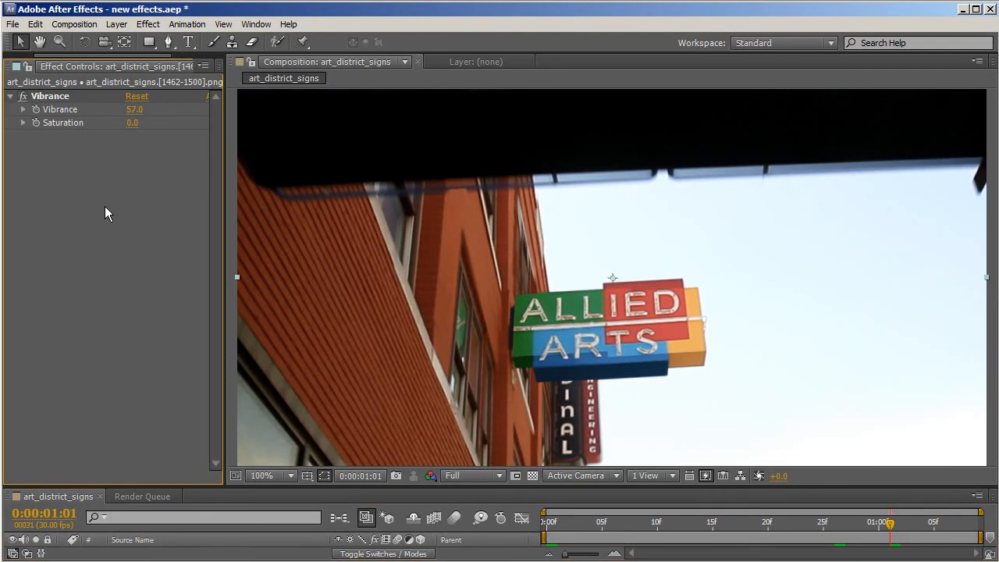
{"action": "right_click", "coordinate": [94, 191]}
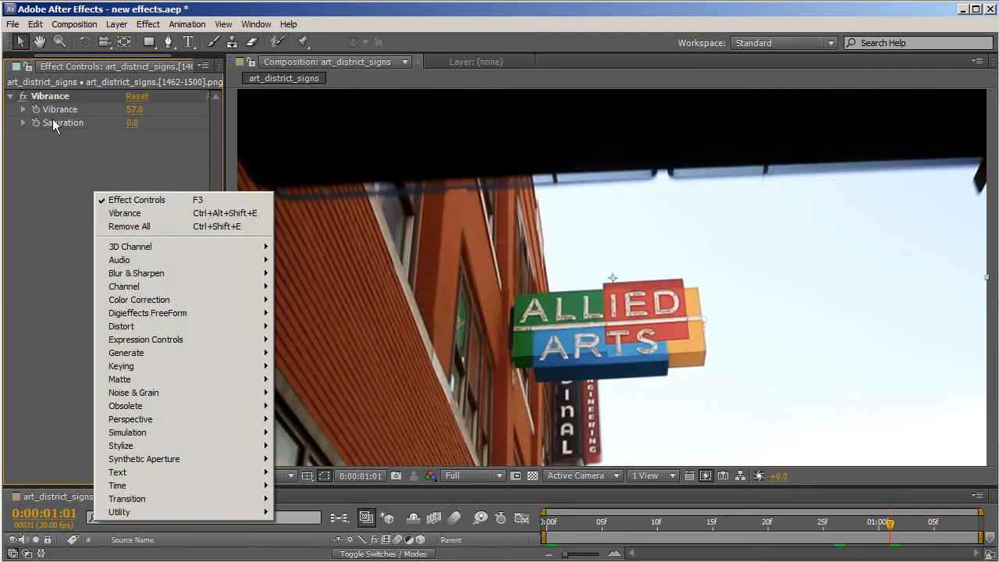
{"action": "left_click", "coordinate": [11, 97]}
{"action": "right_click", "coordinate": [92, 149]}
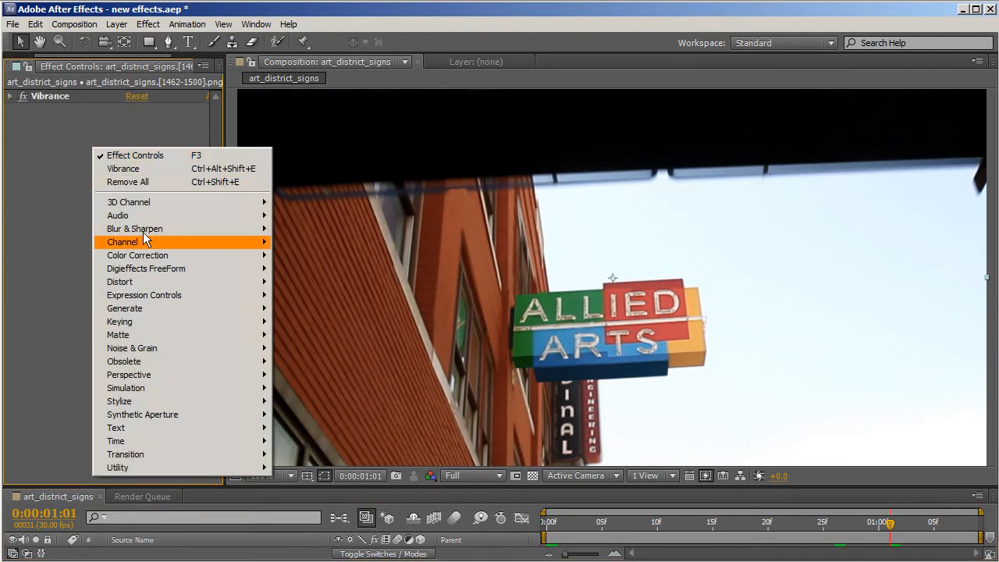
{"action": "left_click", "coordinate": [149, 24]}
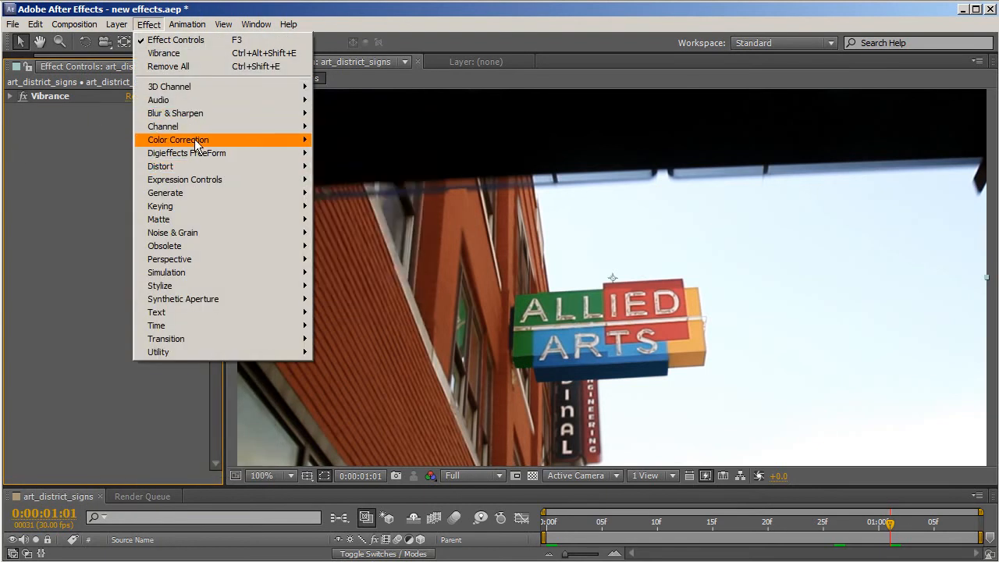
{"action": "mouse_move", "coordinate": [193, 140]}
{"action": "left_click", "coordinate": [383, 186]}
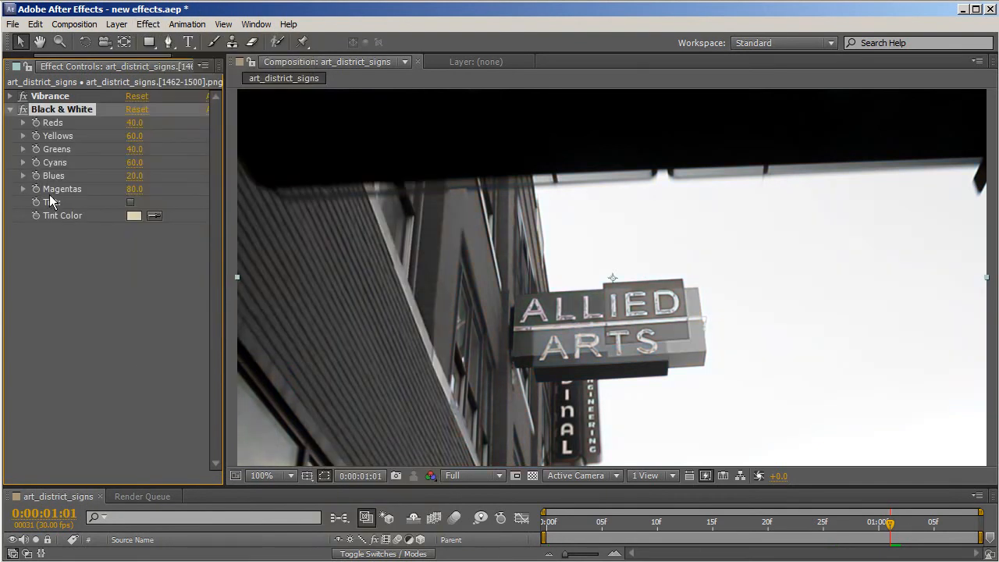
- Collapse the Black & White effect's settings and disable the effect
{"action": "left_click", "coordinate": [9, 110]}
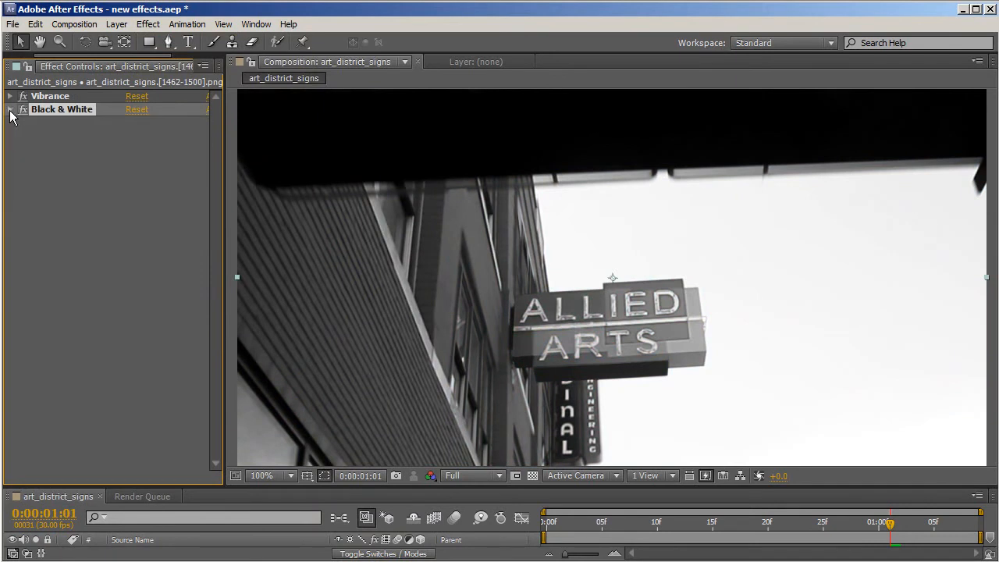
{"action": "left_click", "coordinate": [22, 110]}
{"action": "left_click", "coordinate": [57, 197]}
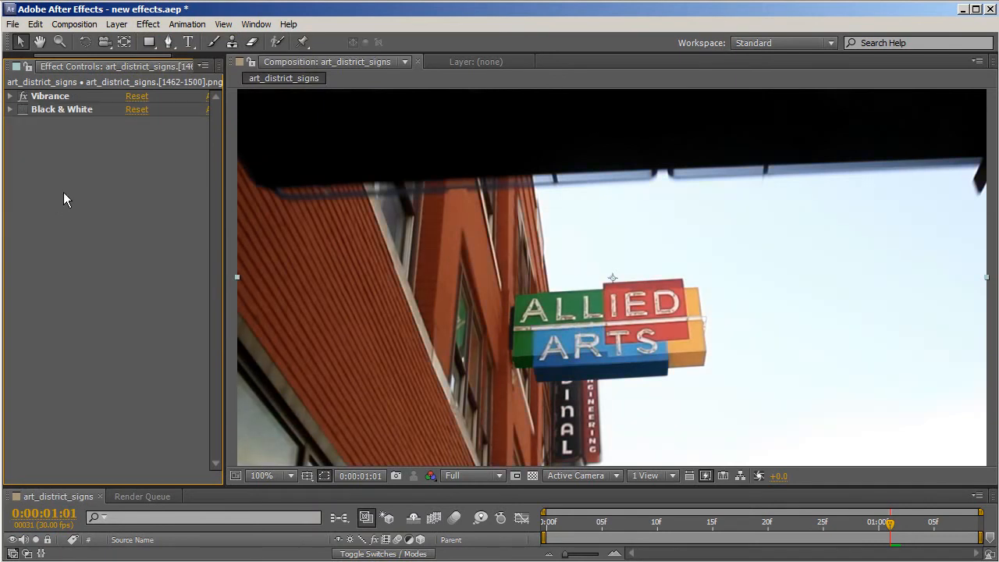
- Add the Hue/Saturation effect and set its Master Saturation to -100
{"action": "left_click", "coordinate": [142, 26]}
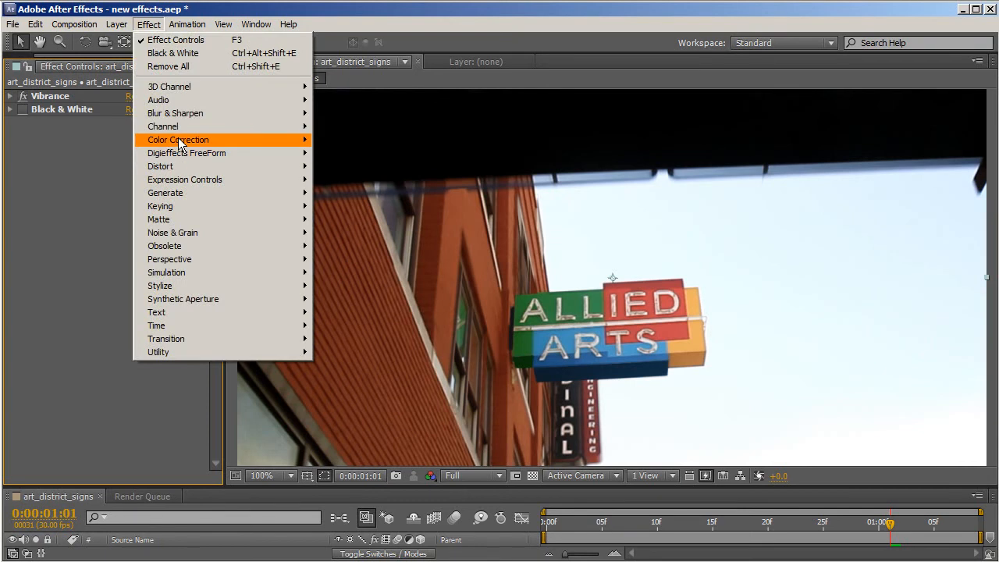
{"action": "mouse_move", "coordinate": [204, 139]}
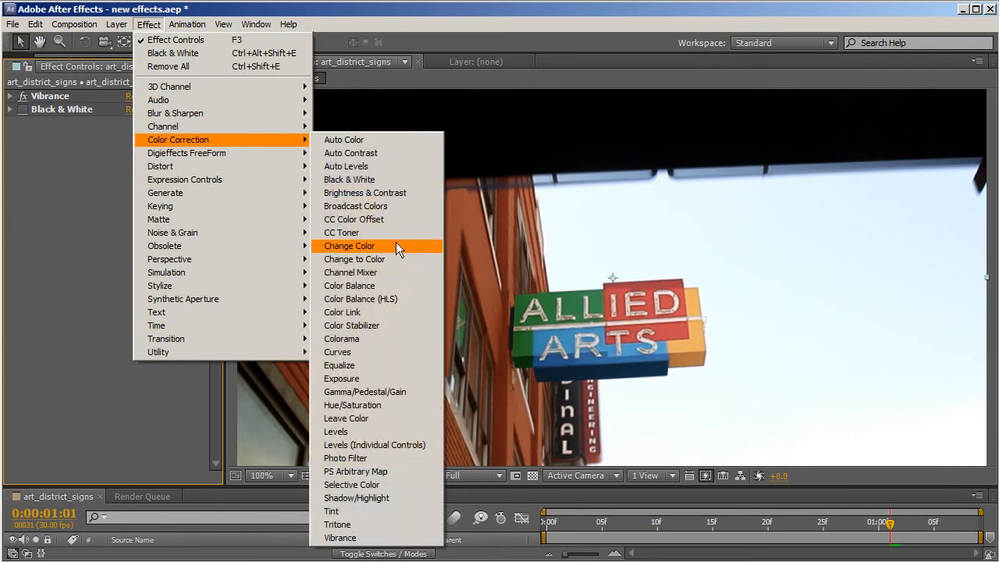
{"action": "left_click", "coordinate": [373, 405]}
{"action": "left_click_drag", "start_coordinate": [118, 264], "coordinate": [21, 266]}
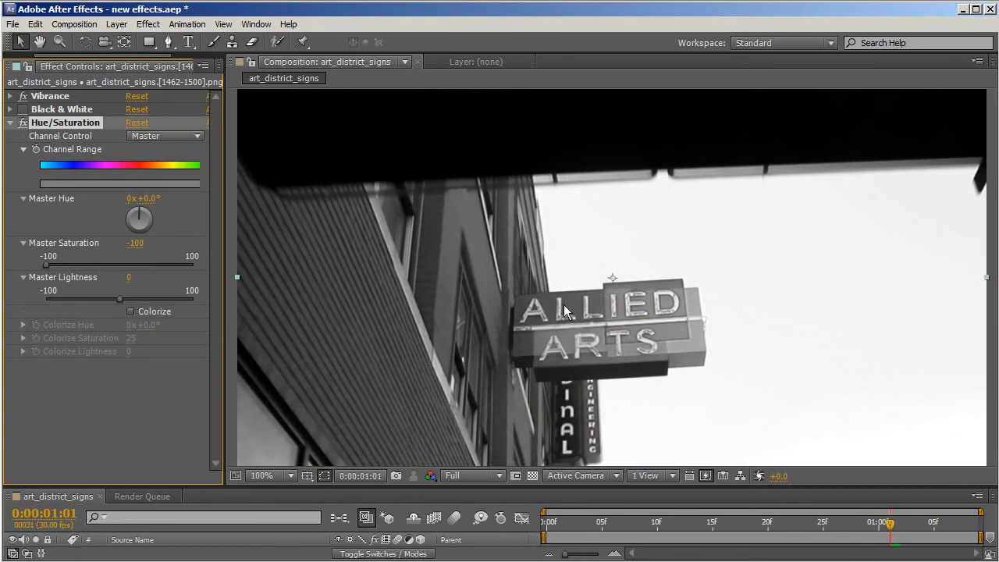
- Collapse the Hue/Saturation settings and take a snapshot of the desaturated frame at 0:00:00:00
{"action": "left_click_drag", "start_coordinate": [625, 528], "coordinate": [524, 528]}
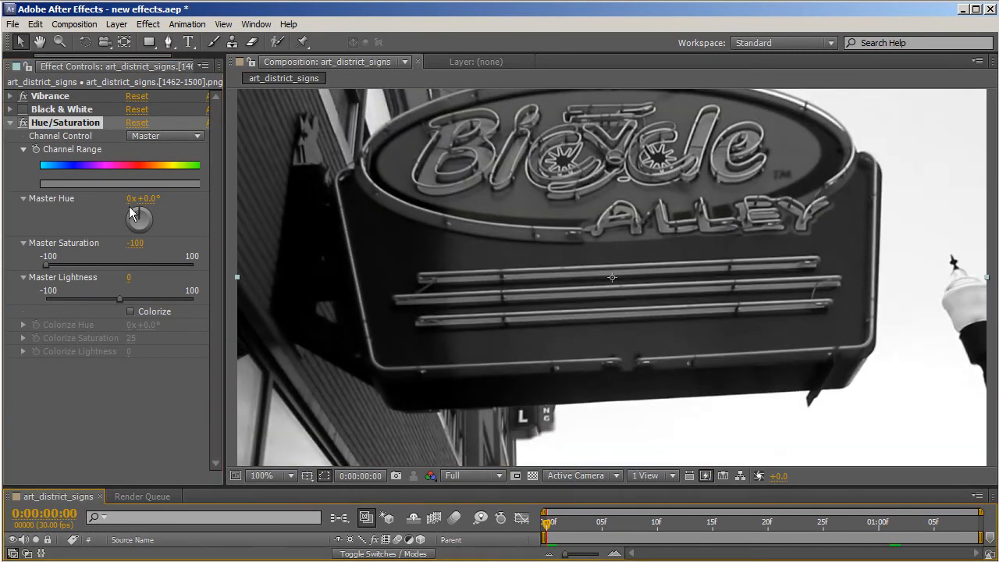
{"action": "left_click", "coordinate": [11, 123]}
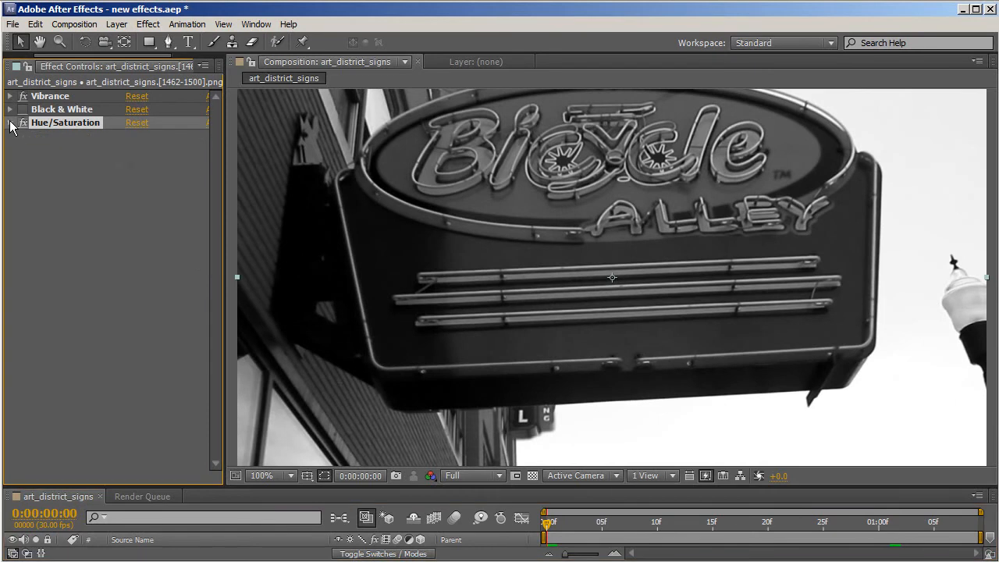
{"action": "left_click", "coordinate": [616, 522]}
{"action": "left_click_drag", "start_coordinate": [616, 526], "coordinate": [546, 528]}
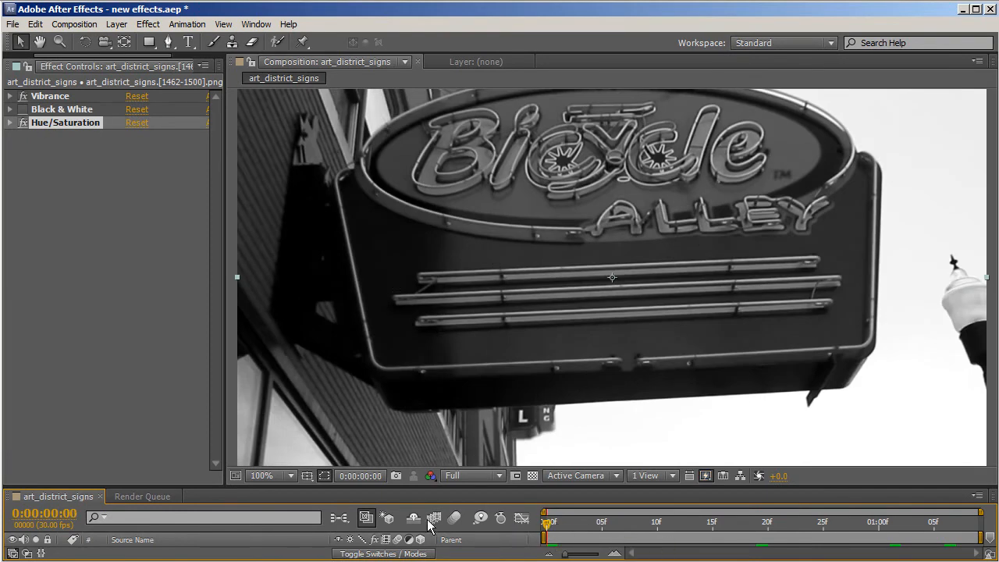
{"action": "left_click", "coordinate": [396, 476]}
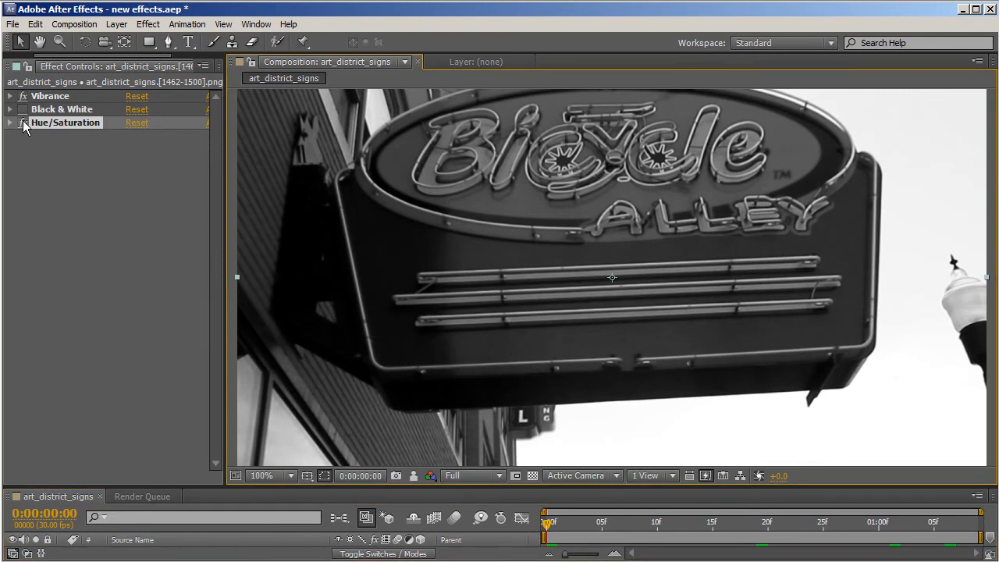
- Disable the Hue/Saturation effect, then enable the Black & White effect with its settings expanded
{"action": "left_click", "coordinate": [22, 123]}
{"action": "left_click", "coordinate": [10, 109]}
{"action": "left_click", "coordinate": [23, 110]}
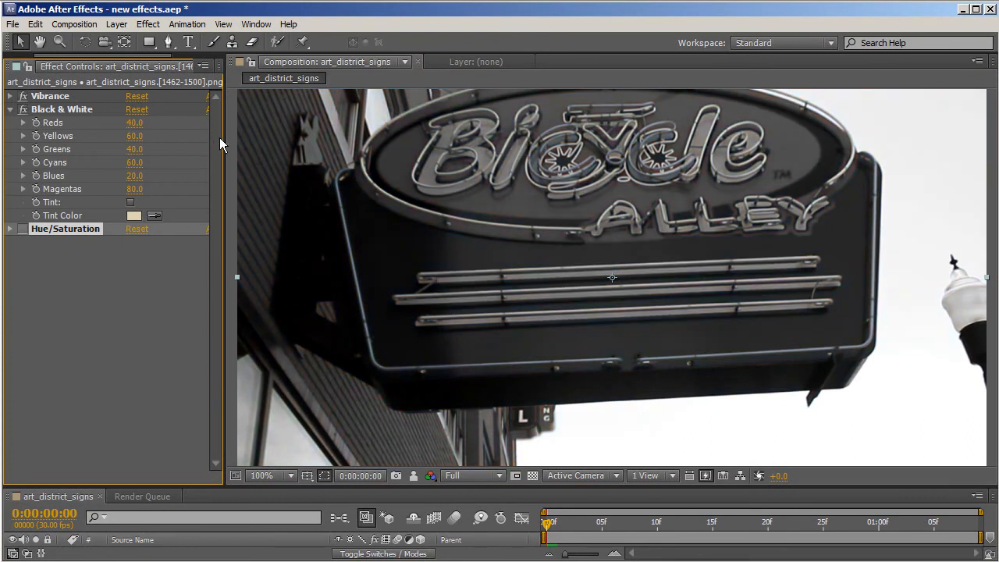
- Compare the Black & White result with the Hue/Saturation snapshot and with the footage without the effect
{"action": "left_click", "coordinate": [416, 472]}
{"action": "left_click", "coordinate": [414, 475]}
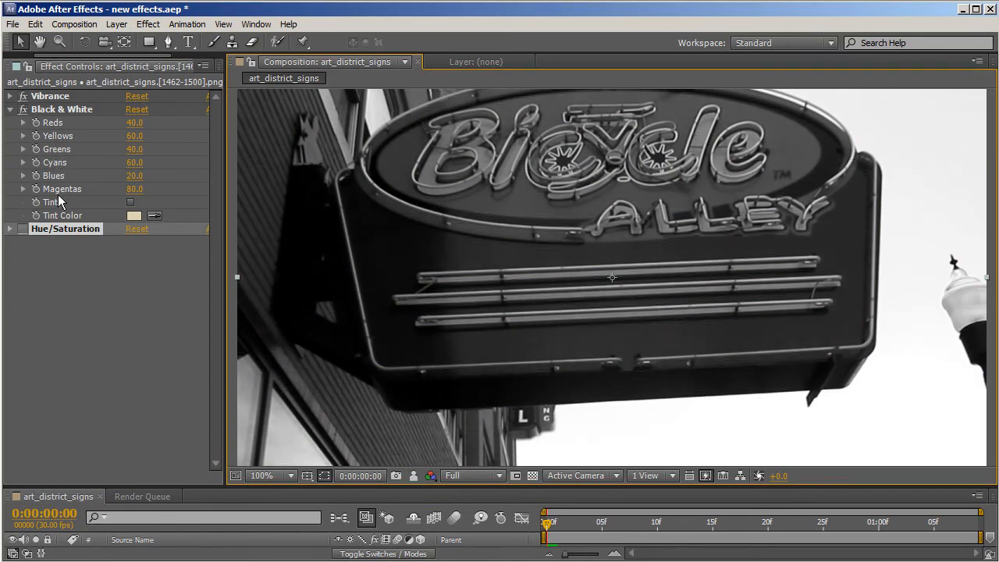
{"action": "left_click", "coordinate": [22, 110]}
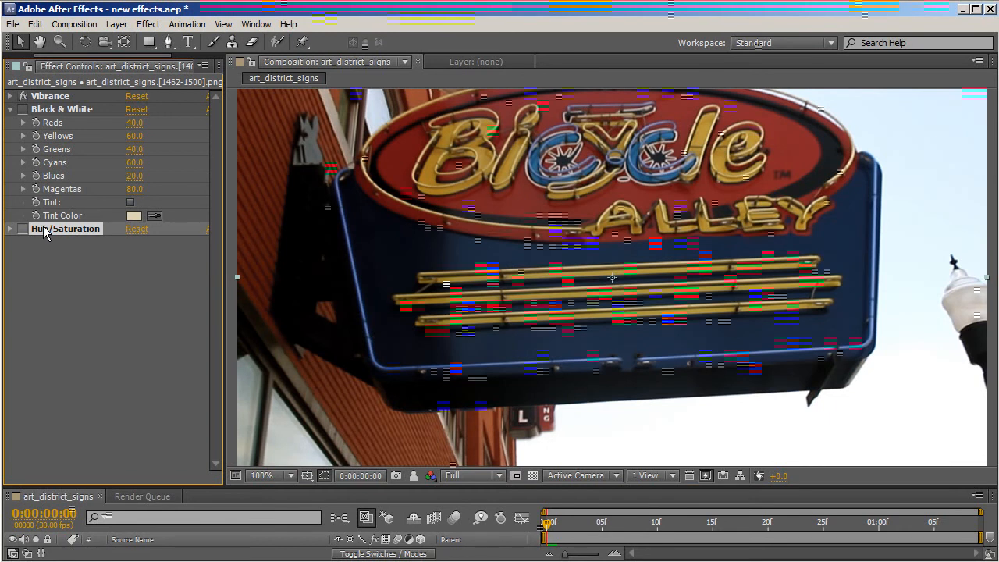
{"action": "left_click", "coordinate": [22, 109]}
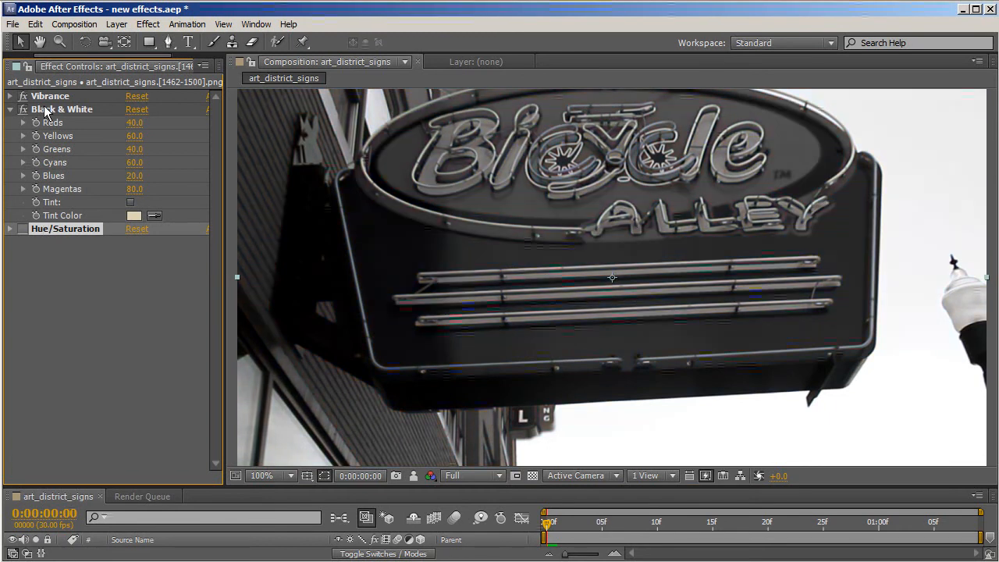
- Adjust the Black & White effect to Reds 89 and Blues -31, previewing the footage around the first frame
{"action": "left_click", "coordinate": [45, 108]}
{"action": "left_click_drag", "start_coordinate": [129, 129], "coordinate": [186, 122]}
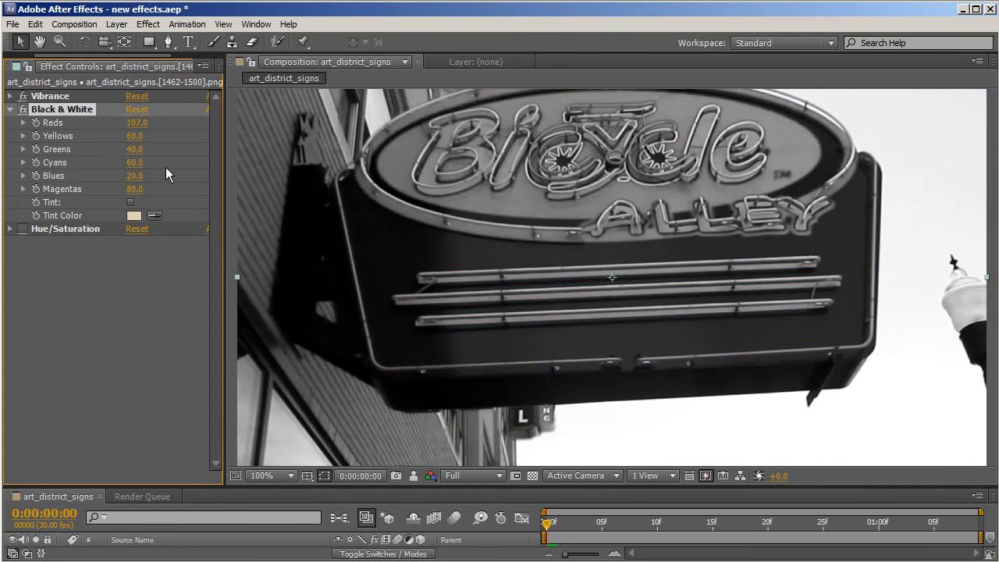
{"action": "left_click_drag", "start_coordinate": [144, 179], "coordinate": [94, 173]}
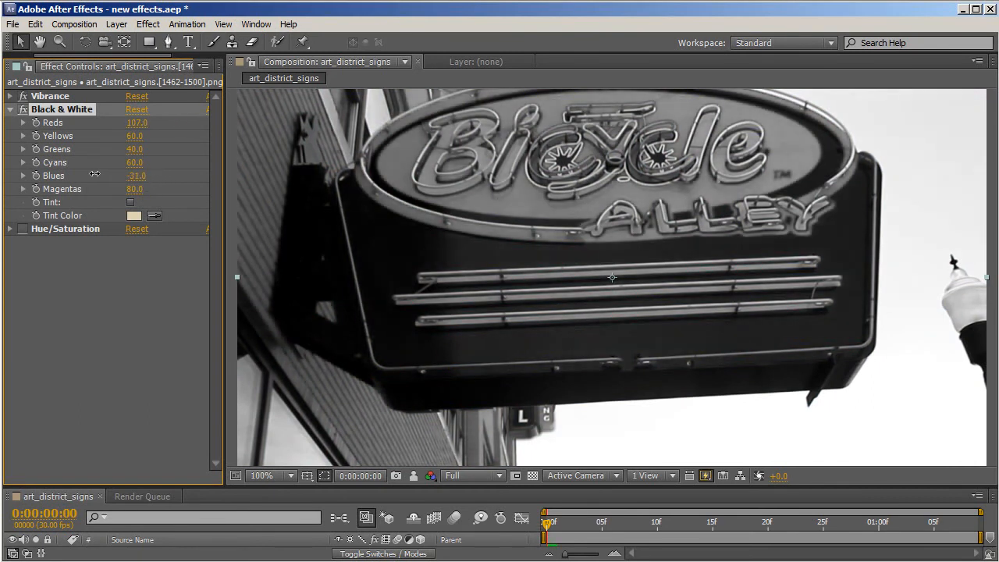
{"action": "left_click_drag", "start_coordinate": [134, 123], "coordinate": [110, 124]}
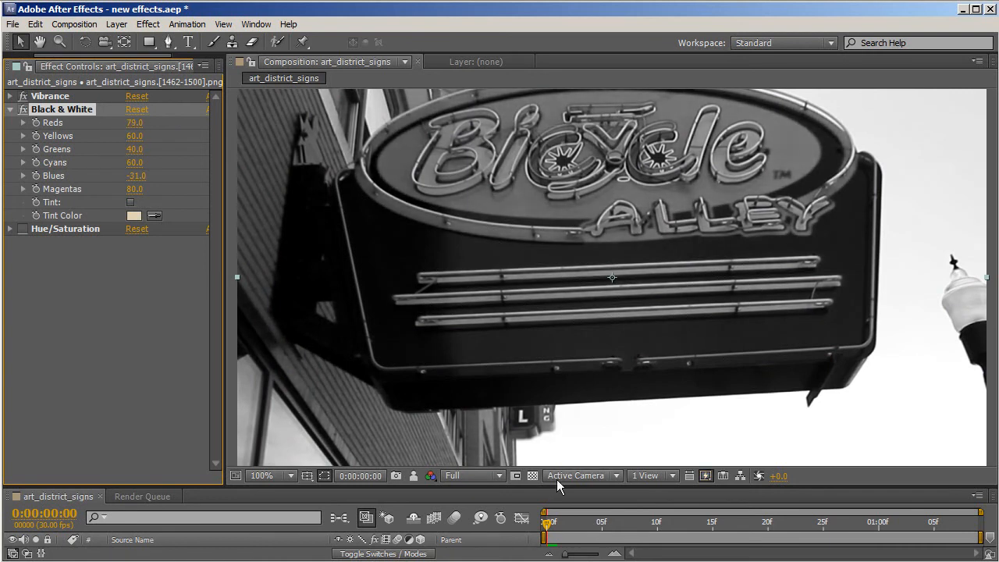
{"action": "left_click_drag", "start_coordinate": [578, 521], "coordinate": [524, 521]}
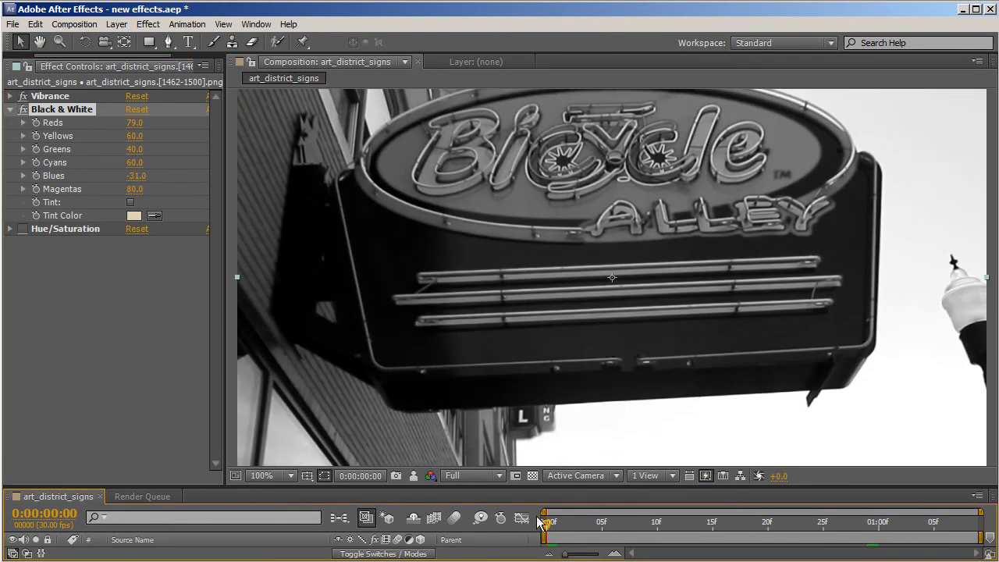
{"action": "left_click_drag", "start_coordinate": [133, 123], "coordinate": [141, 122]}
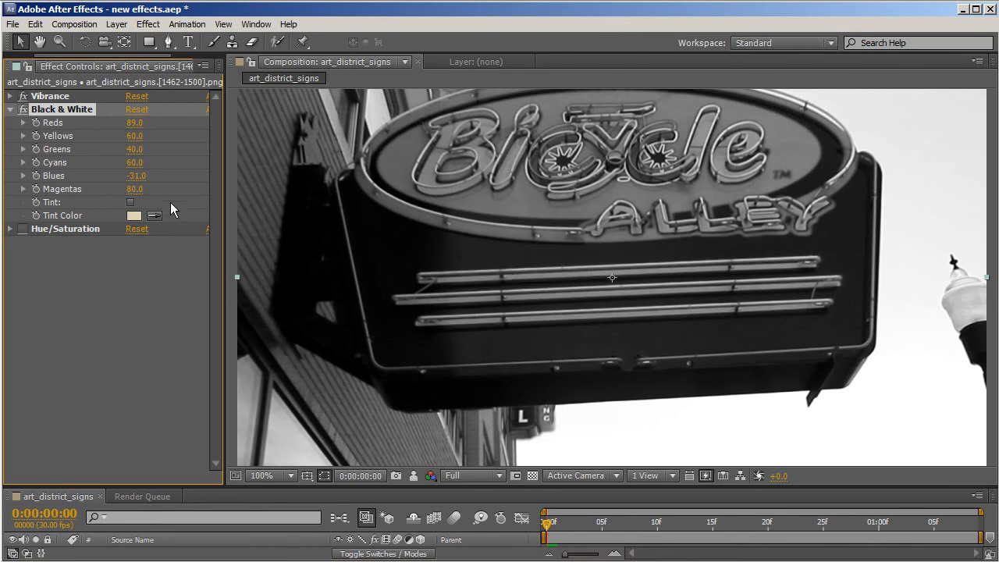
- Push the Black & White Blues to 268 and inspect the sign's dark areas up close for compression artifacts
{"action": "left_click_drag", "start_coordinate": [137, 175], "coordinate": [519, 194]}
{"action": "key", "text": "period"}
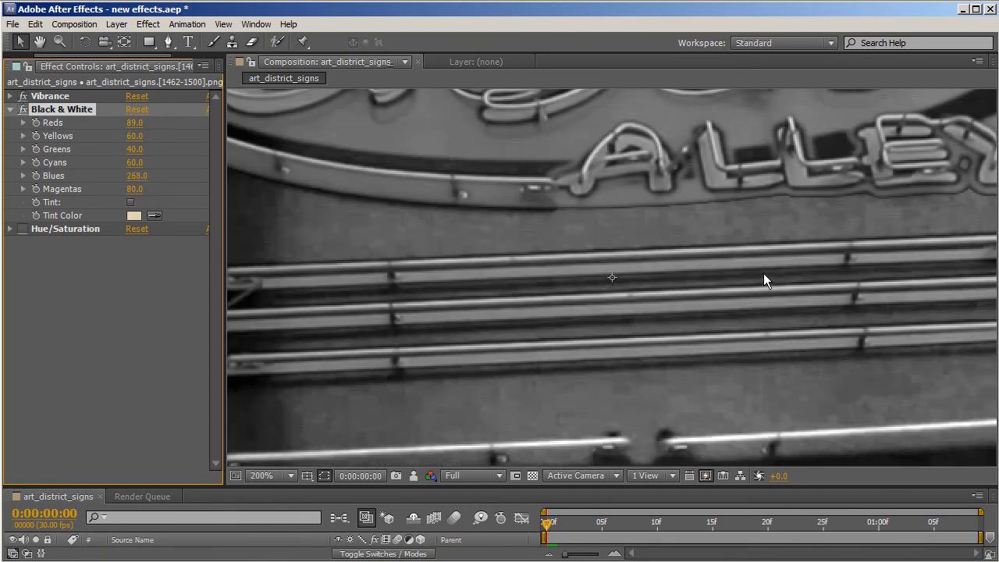
{"action": "key", "text": "period"}
{"action": "key", "text": "comma"}
{"action": "key", "text": "comma"}
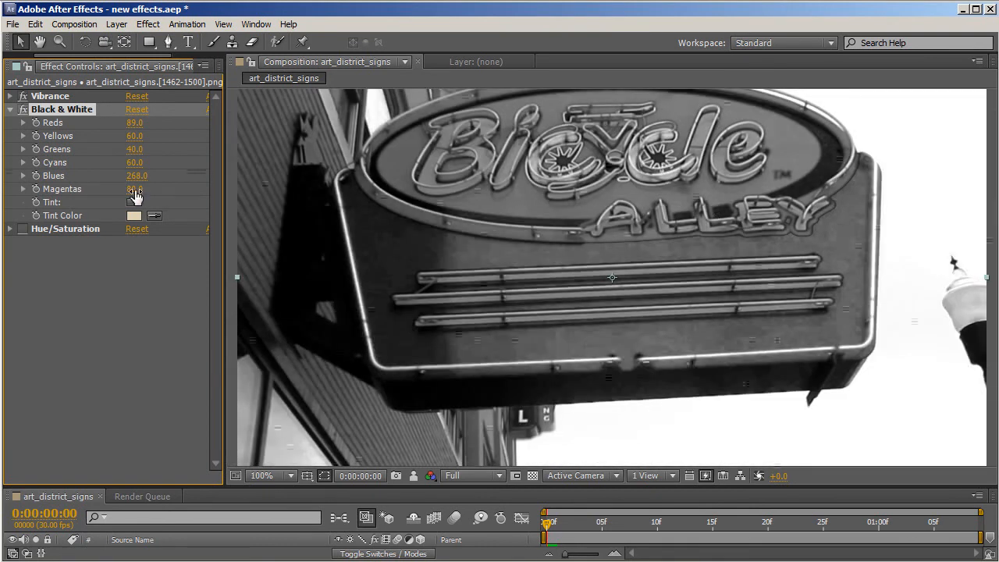
- Set the Black & White effect's Blues to 126 and Reds to 109
{"action": "left_click_drag", "start_coordinate": [138, 179], "coordinate": [36, 185]}
{"action": "left_click_drag", "start_coordinate": [135, 123], "coordinate": [158, 124]}
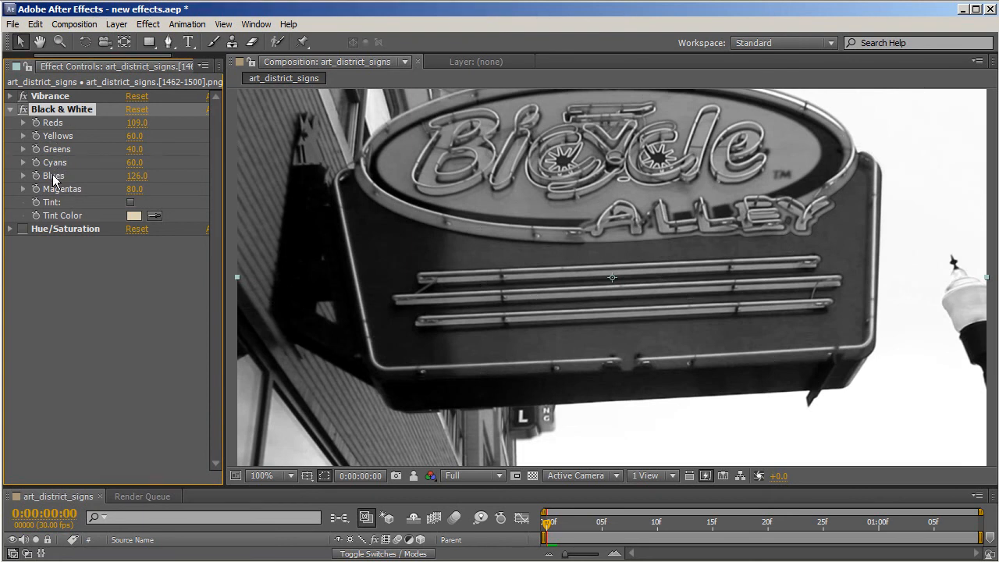
- Enable Tint in the Black & White effect with the pale blue tint color E2EDEF, and collapse the effect's settings
{"action": "left_click", "coordinate": [130, 202]}
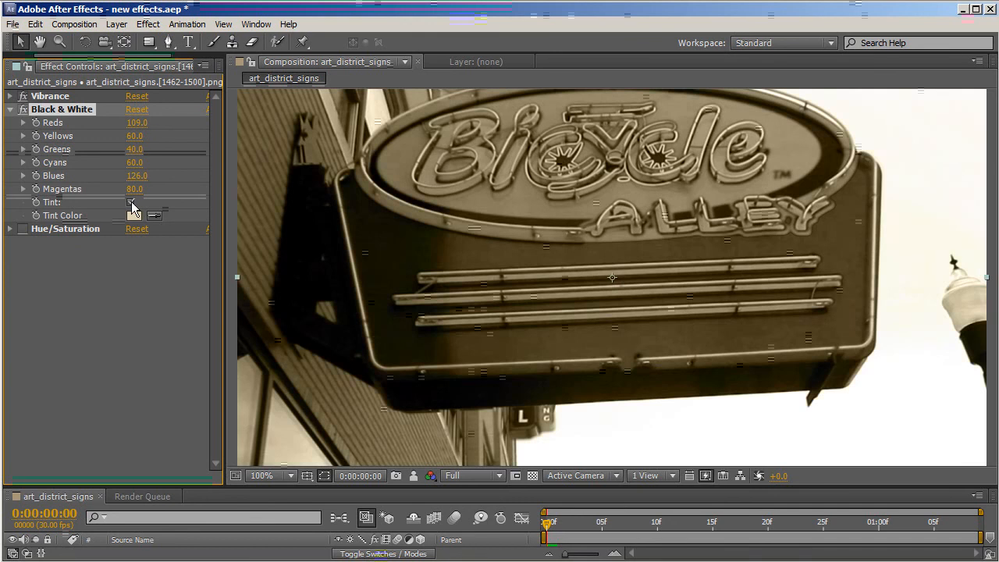
{"action": "left_click", "coordinate": [137, 221]}
{"action": "left_click", "coordinate": [252, 299]}
{"action": "mouse_move", "coordinate": [252, 299]}
{"action": "left_mouse_down"}
{"action": "mouse_move", "coordinate": [310, 356]}
{"action": "mouse_move", "coordinate": [350, 285]}
{"action": "mouse_move", "coordinate": [222, 259]}
{"action": "mouse_move", "coordinate": [244, 262]}
{"action": "mouse_move", "coordinate": [247, 273]}
{"action": "left_mouse_up"}
{"action": "mouse_move", "coordinate": [430, 382]}
{"action": "left_mouse_down"}
{"action": "mouse_move", "coordinate": [428, 399]}
{"action": "mouse_move", "coordinate": [422, 305]}
{"action": "mouse_move", "coordinate": [422, 361]}
{"action": "mouse_move", "coordinate": [422, 347]}
{"action": "left_mouse_up"}
{"action": "left_click_drag", "start_coordinate": [245, 270], "coordinate": [222, 266]}
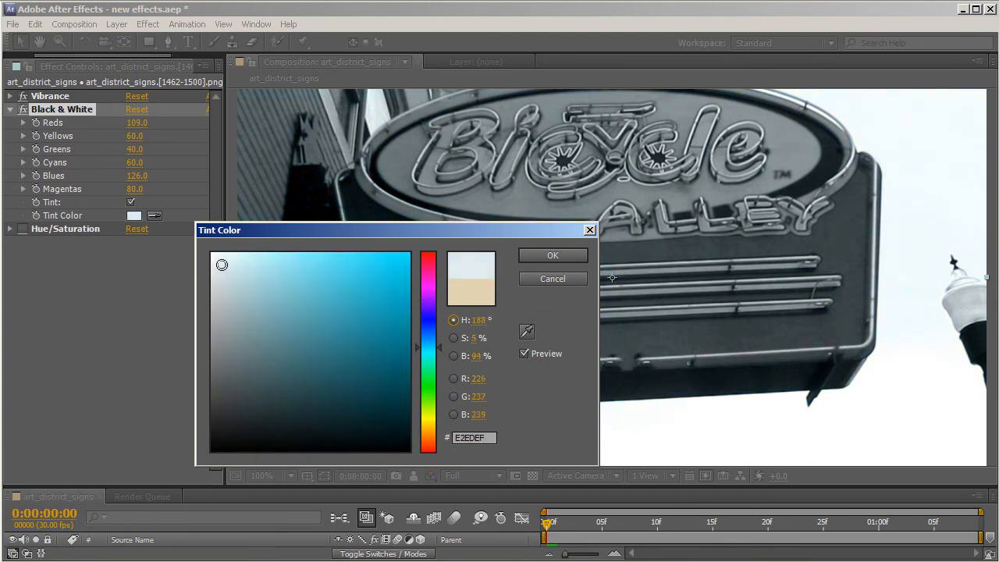
{"action": "left_click", "coordinate": [558, 256]}
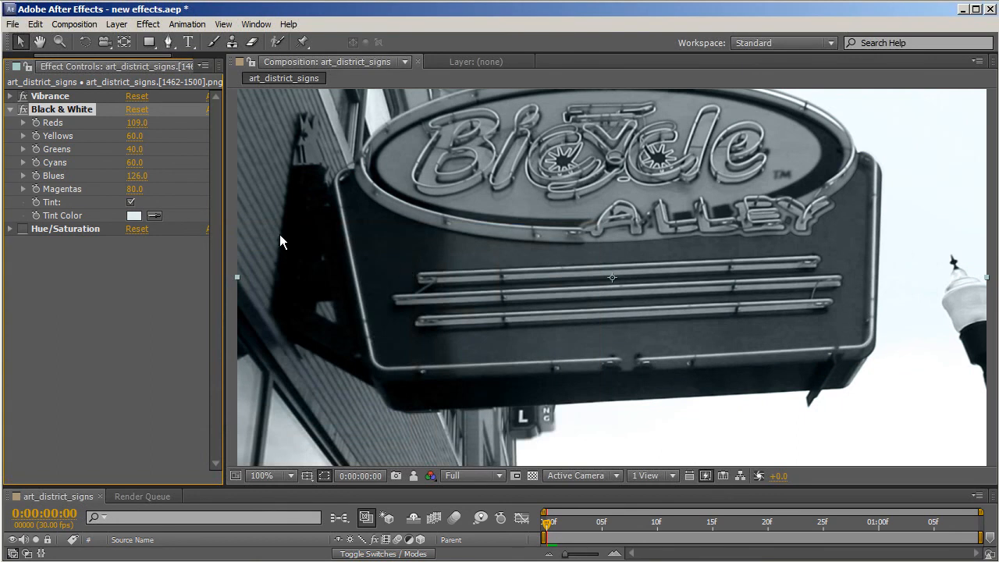
{"action": "left_click", "coordinate": [10, 109]}
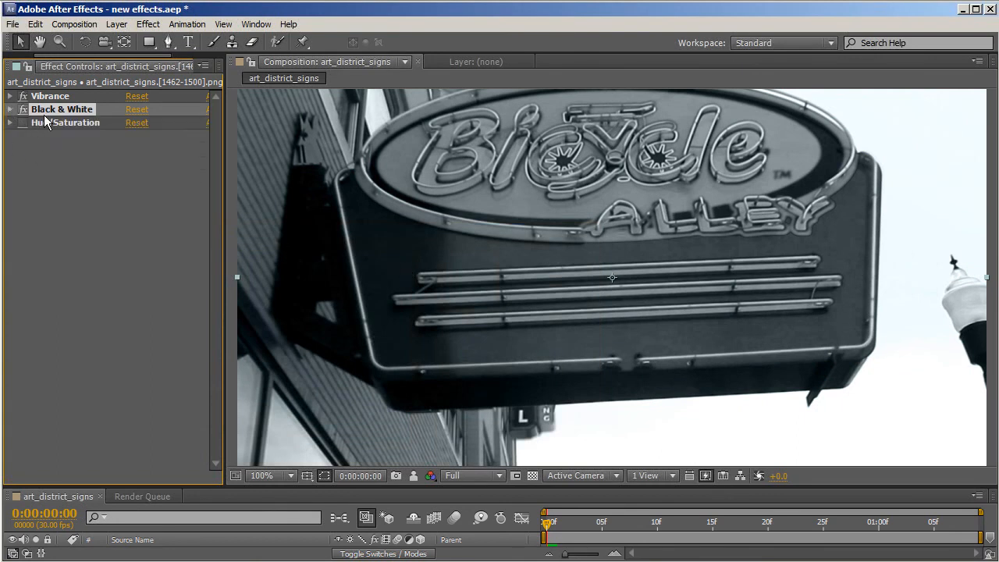